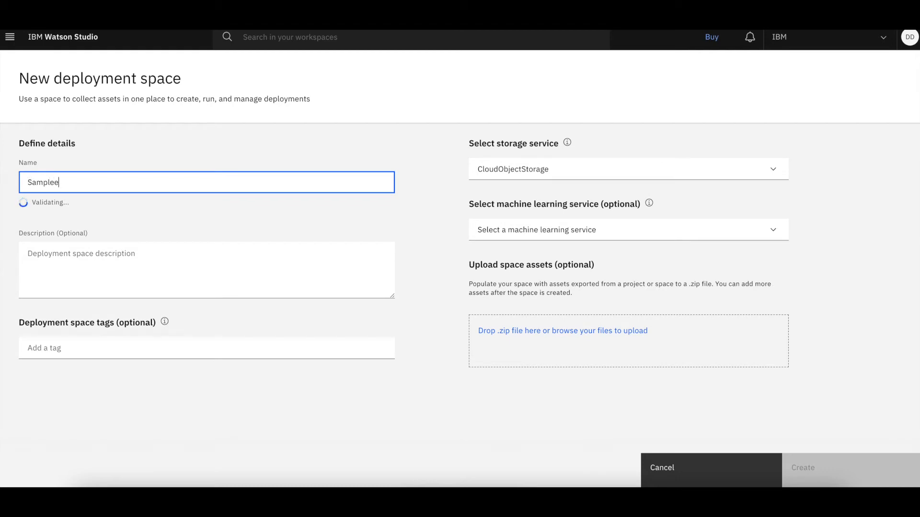
Step: Create a deployment space named Sample Space that uses the Machine Learning-test machine learning service
key(BackSpace)
text(Space)
click(690, 238)
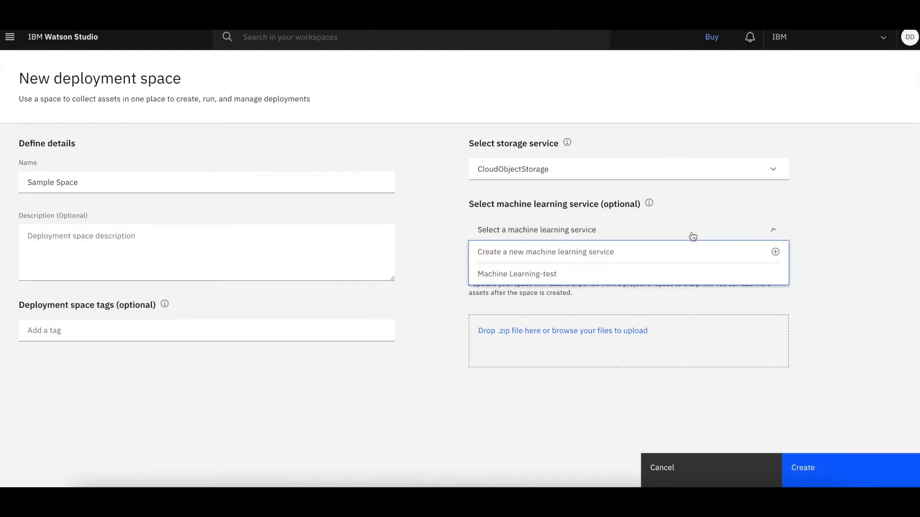
click(614, 273)
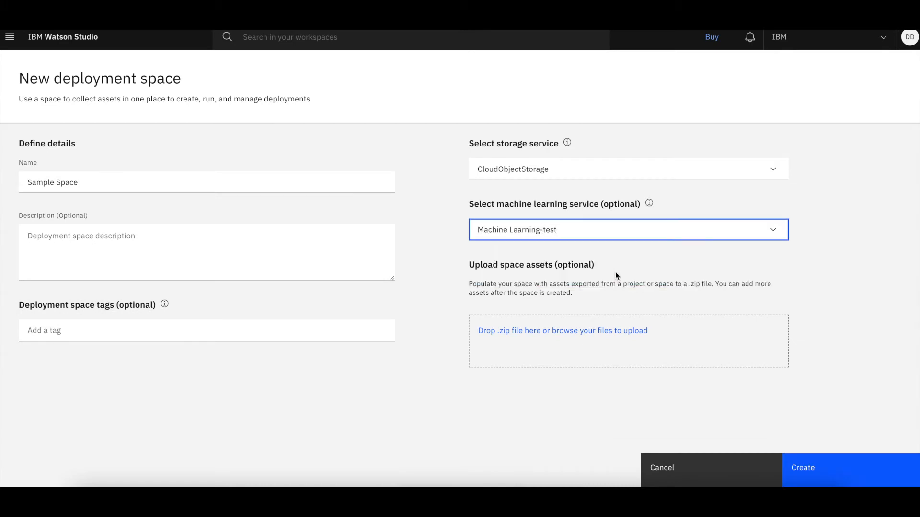
click(843, 475)
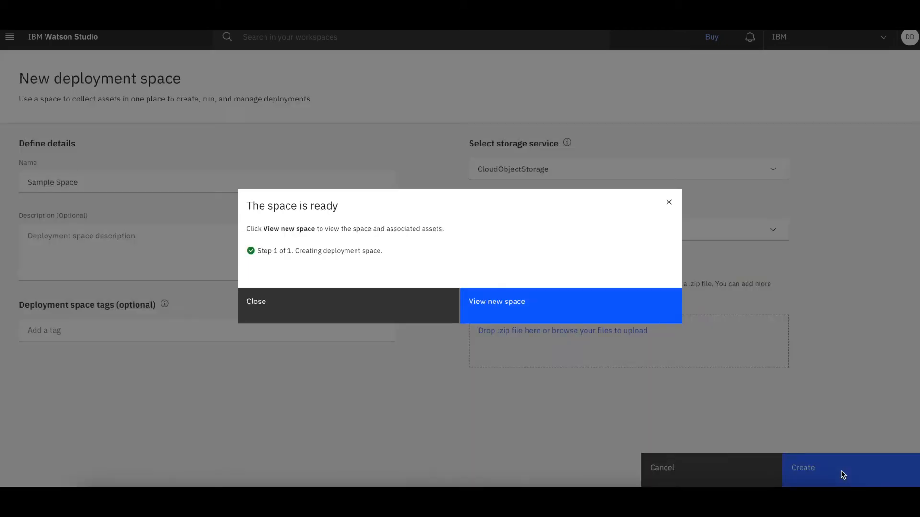
Step: View the new deployment space's management details and copy its Space GUID
click(542, 313)
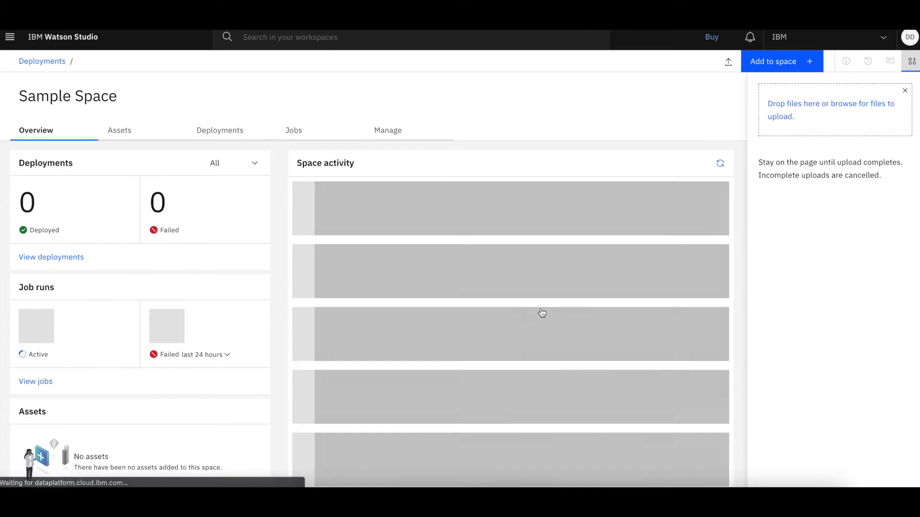
click(391, 133)
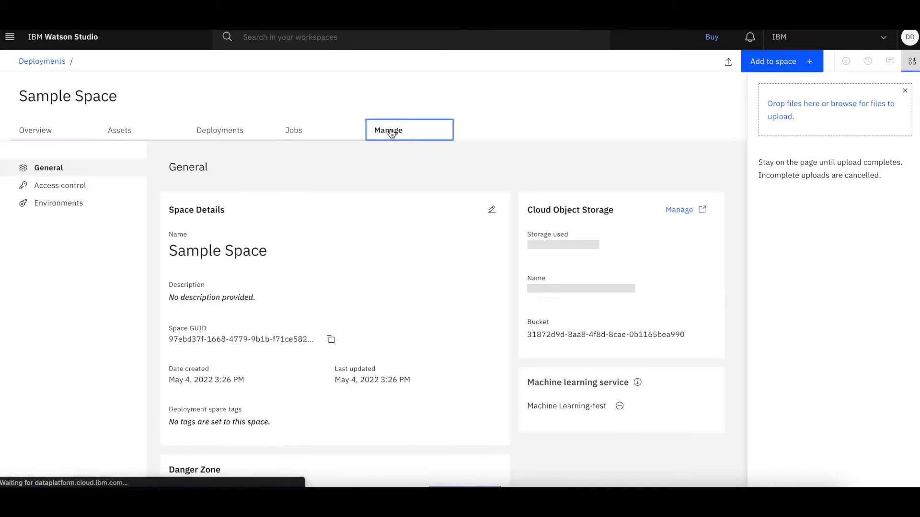
click(331, 341)
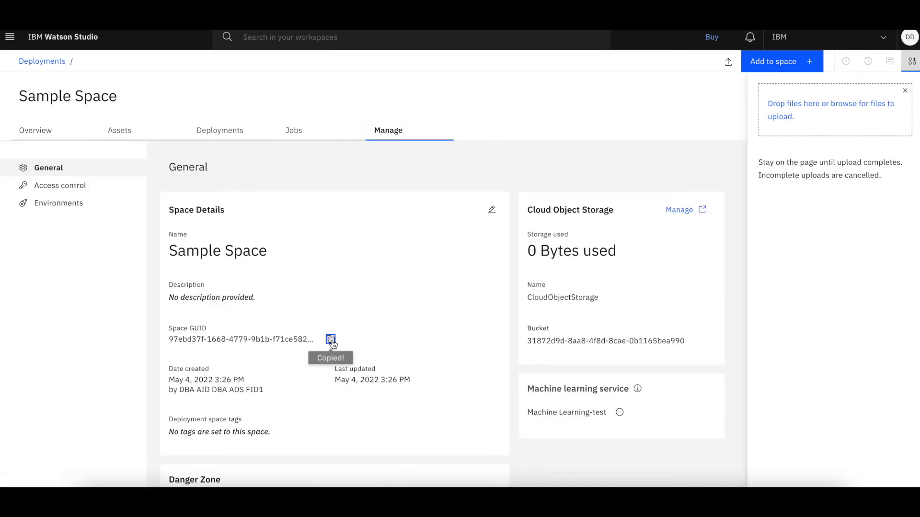
Step: In the IBM Cloud access management (IAM) pages, create an API key named SampleAPIKey and download it
click(10, 42)
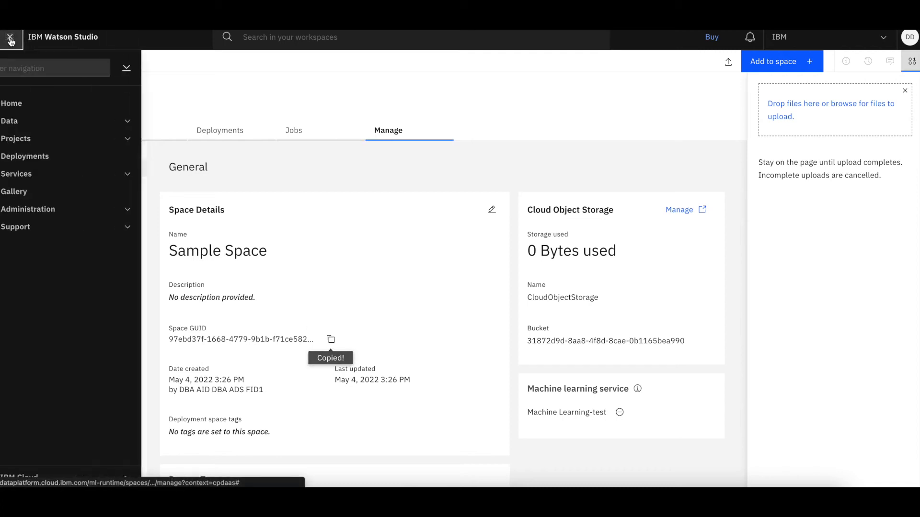
click(127, 214)
click(69, 245)
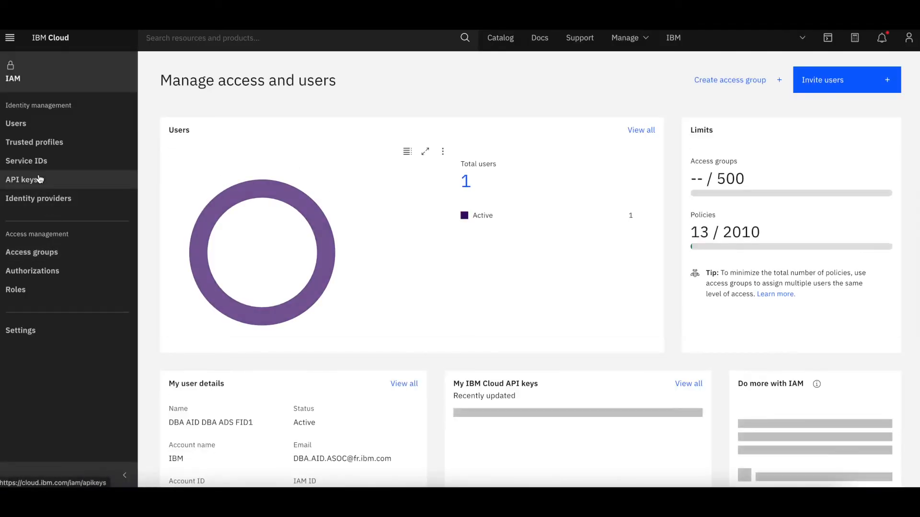
click(72, 181)
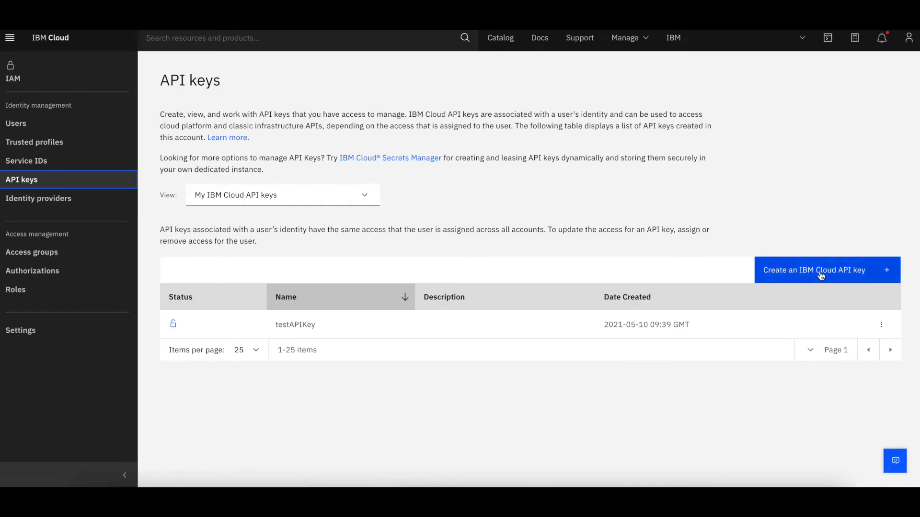
click(821, 272)
text(SampleAPIKey)
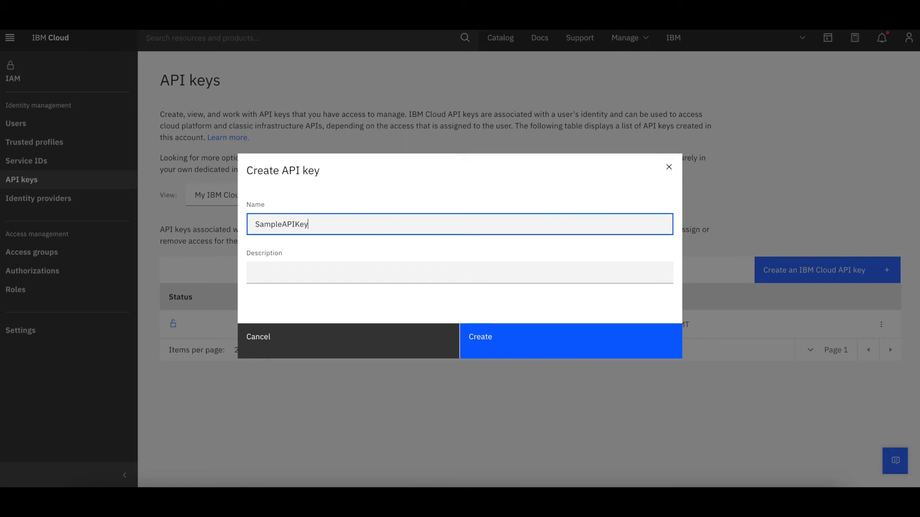
click(608, 338)
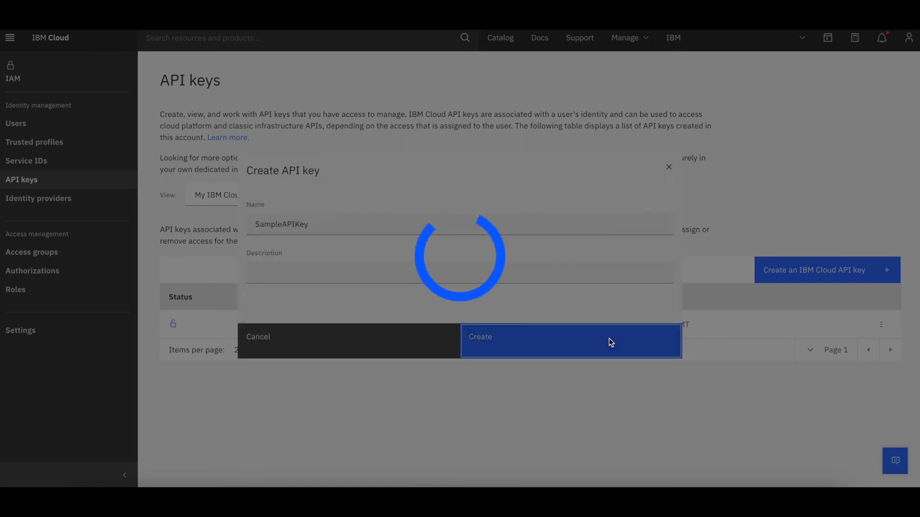
click(575, 308)
click(632, 304)
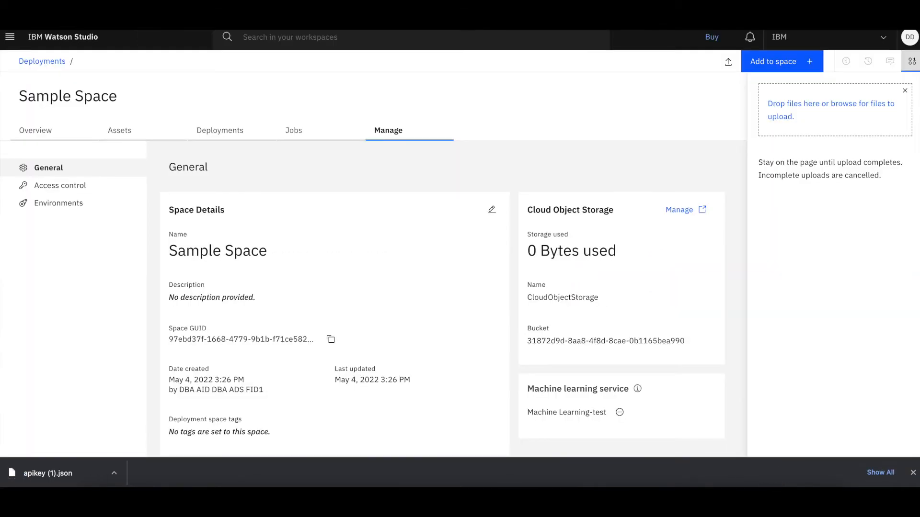
Step: Look up the location of the Machine Learning-test service instance in its details
click(15, 40)
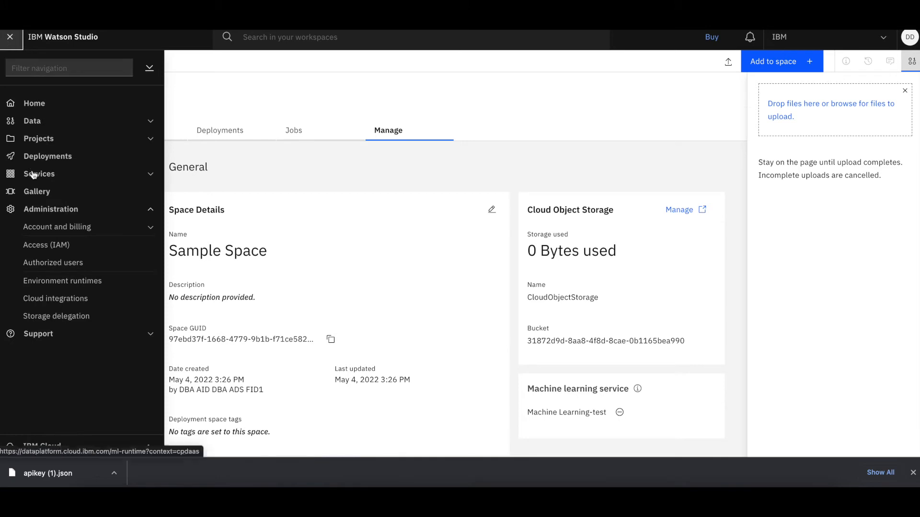
click(40, 181)
click(57, 213)
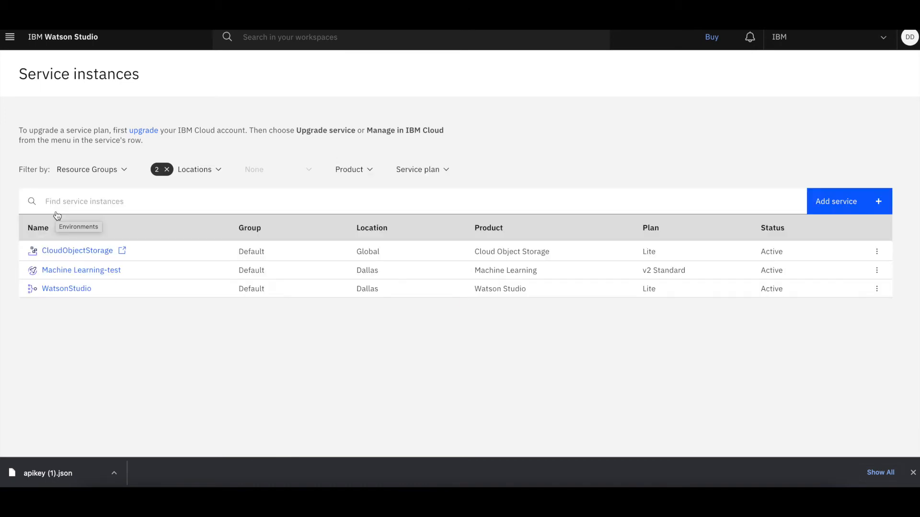
click(875, 271)
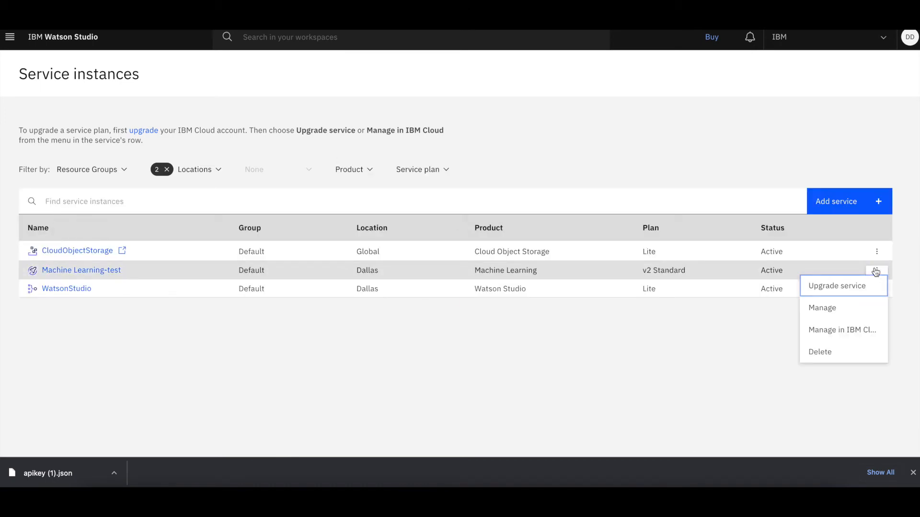
click(828, 309)
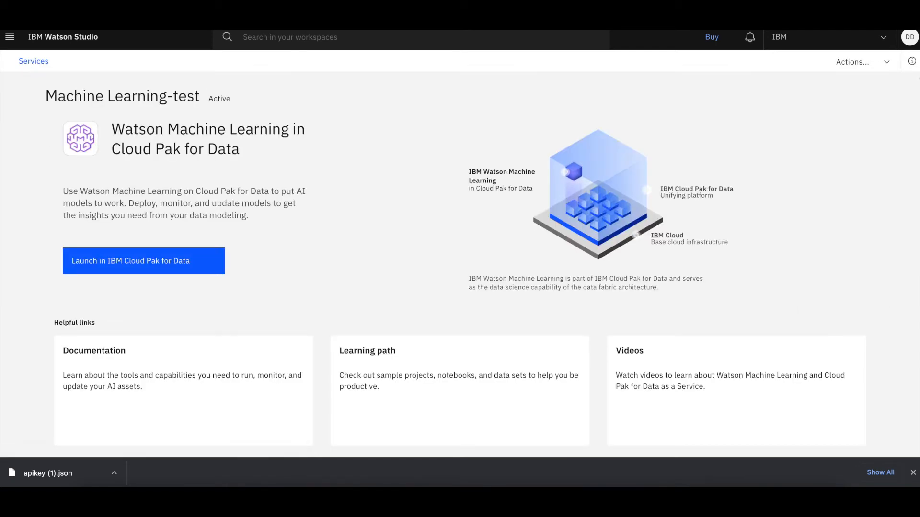
click(913, 62)
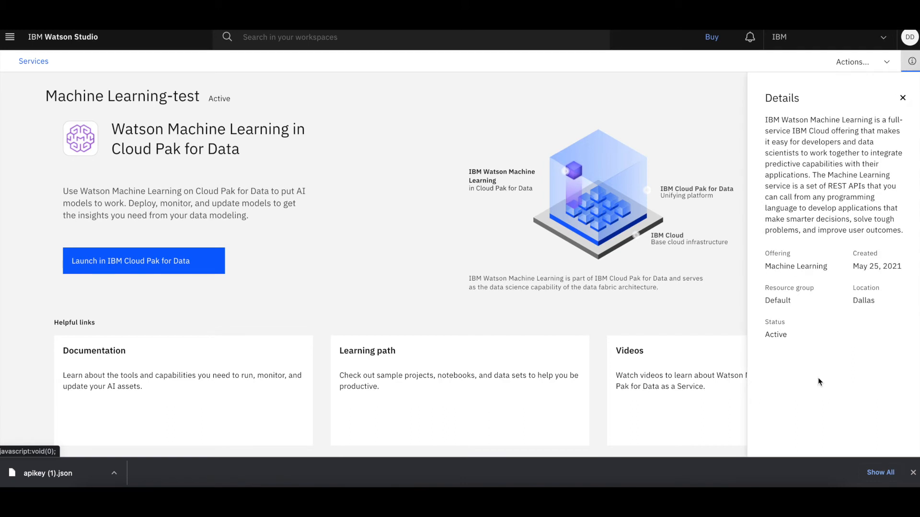
drag(889, 302, 839, 298)
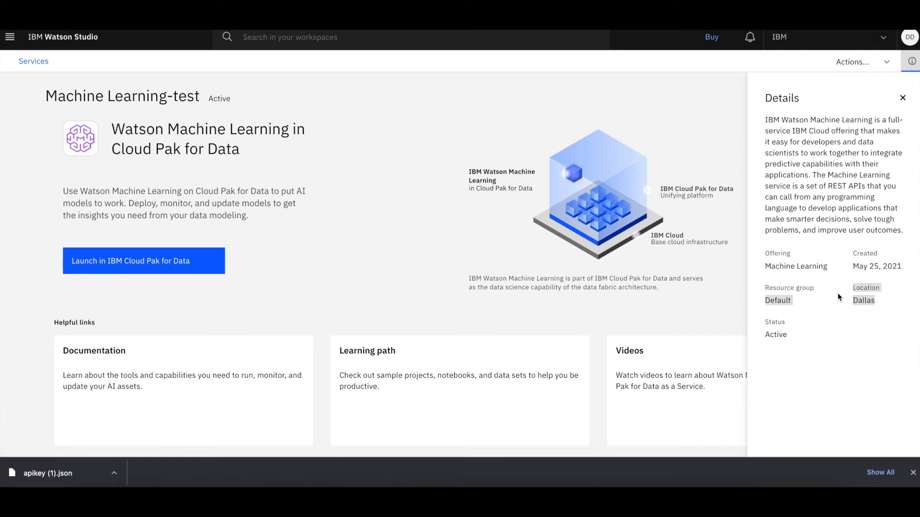
Step: Open the service's documentation topic on getting the deployment endpoint URL, under Deploying assets
click(883, 62)
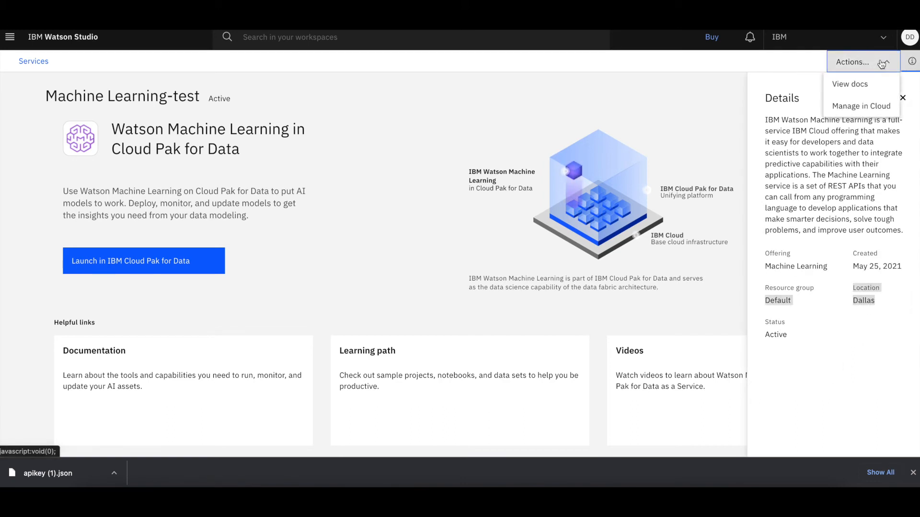
click(858, 84)
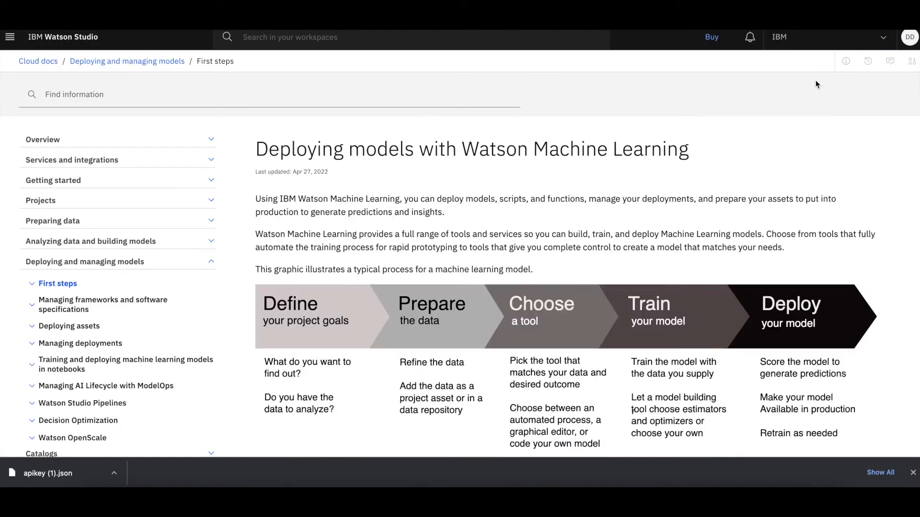
click(32, 328)
scroll(41, 331, down, 1)
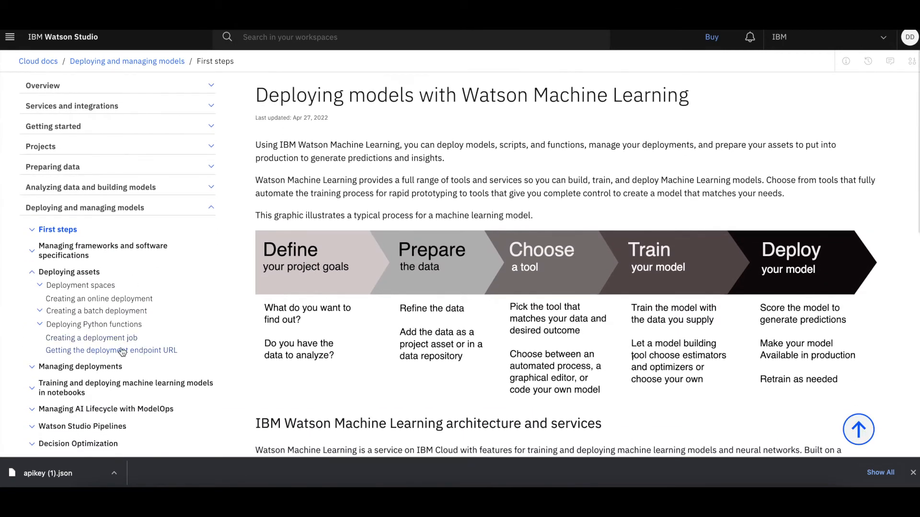
click(123, 351)
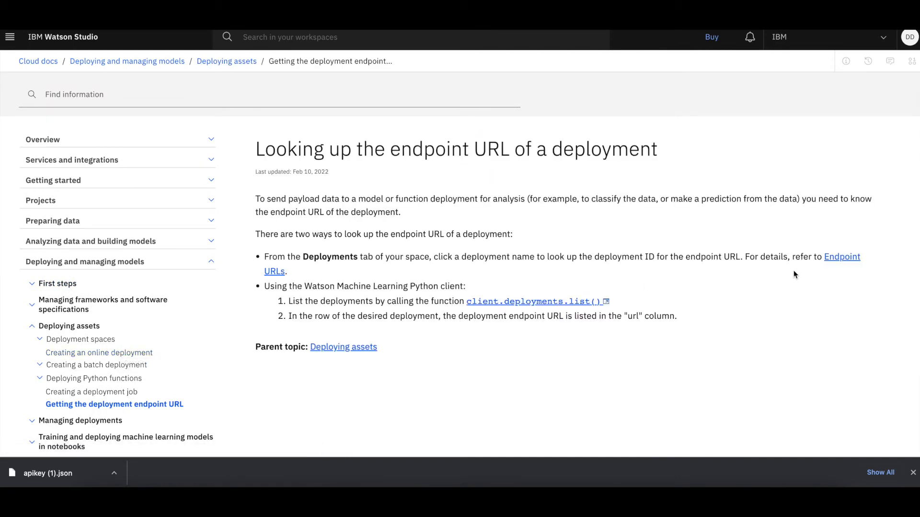
Step: Open the Endpoint URLs reference and copy the Watson Machine Learning base URL for Dallas
click(844, 261)
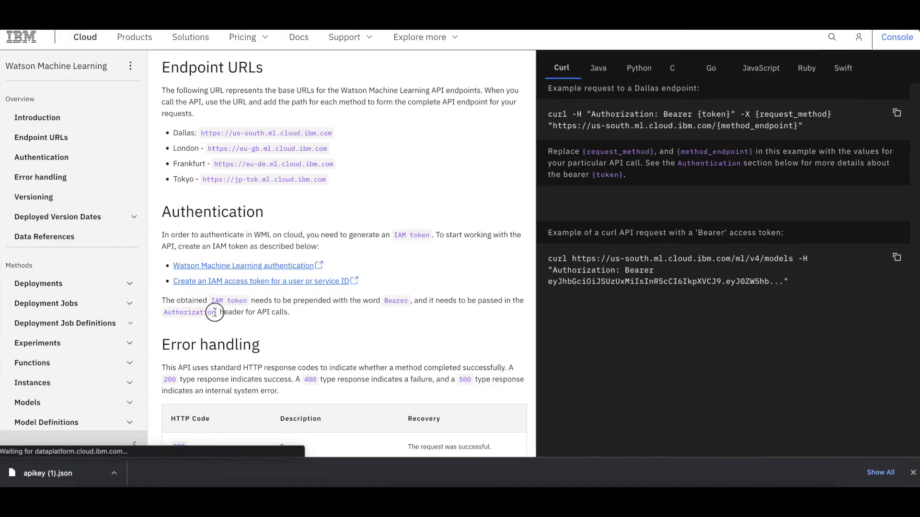
drag(349, 152, 170, 157)
key(ctrl+c)
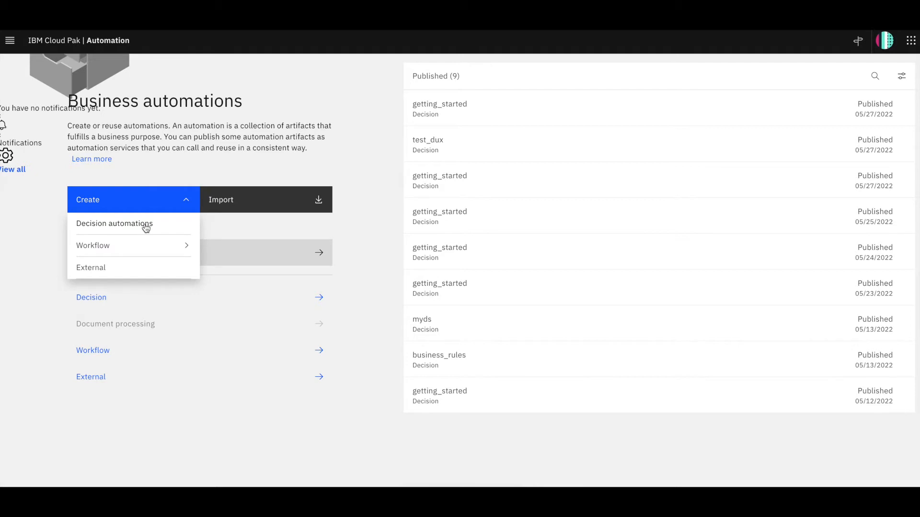
Step: In IBM Cloud Pak Business automations, create a decision automation named ML Short Tutorial
click(143, 224)
text(ML Short Tutorial)
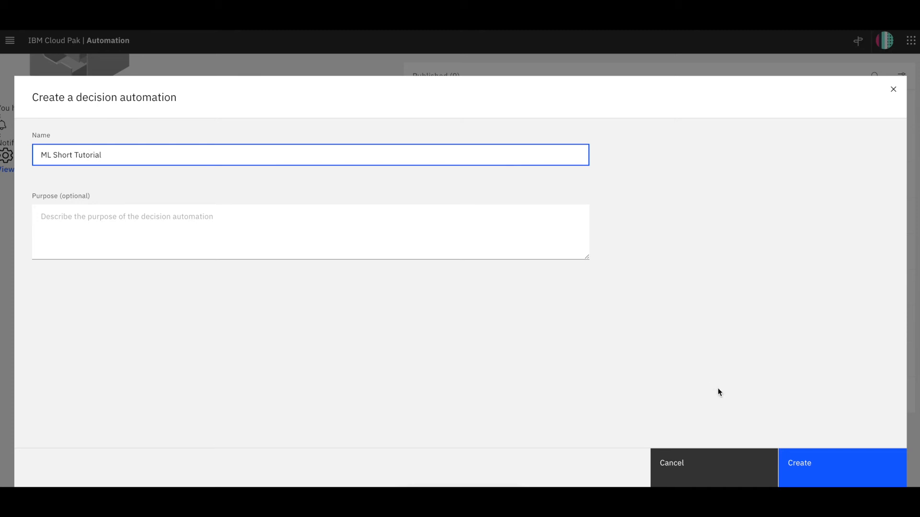
click(811, 462)
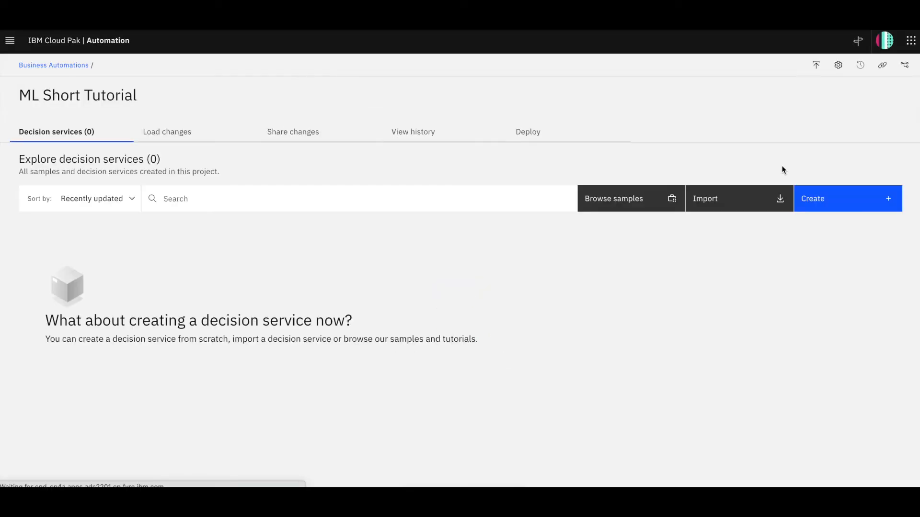
Step: Import the sample "Machine learning short tutorial - Loan approval" into the ML Short Tutorial project
click(617, 198)
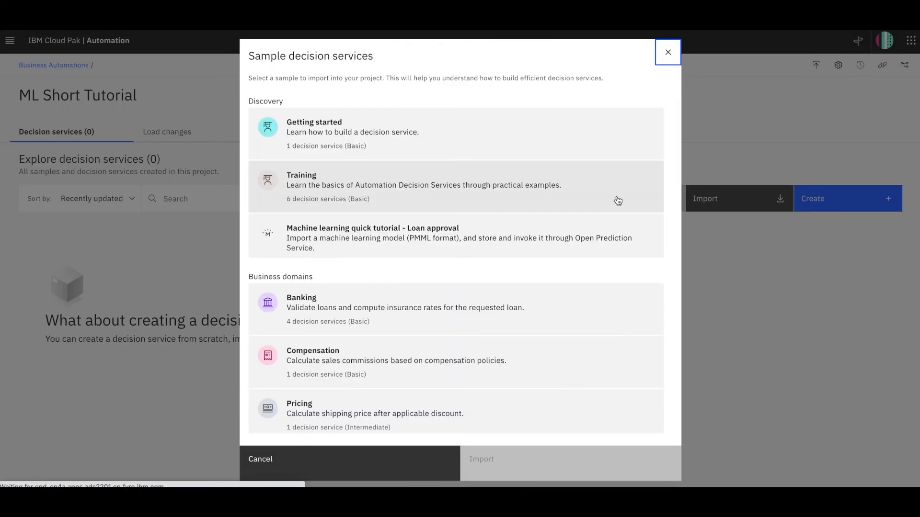
scroll(618, 200, down, 3)
click(498, 191)
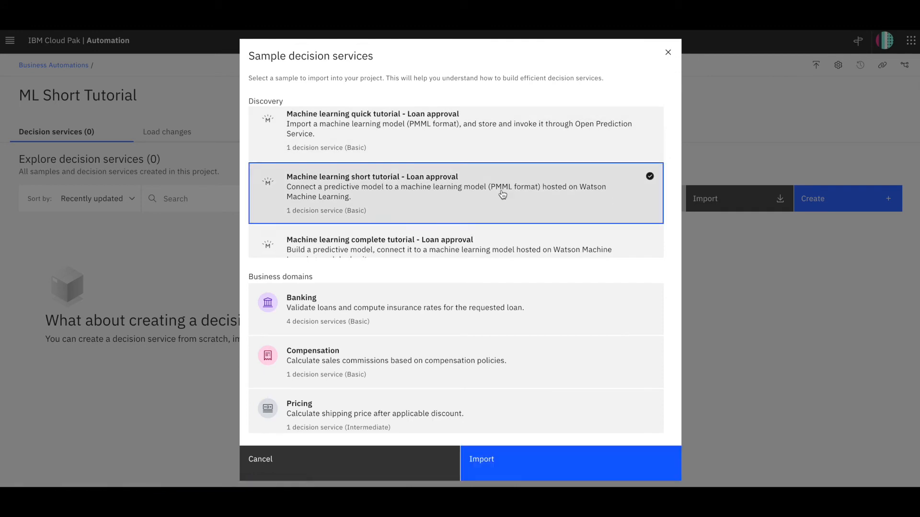
click(542, 461)
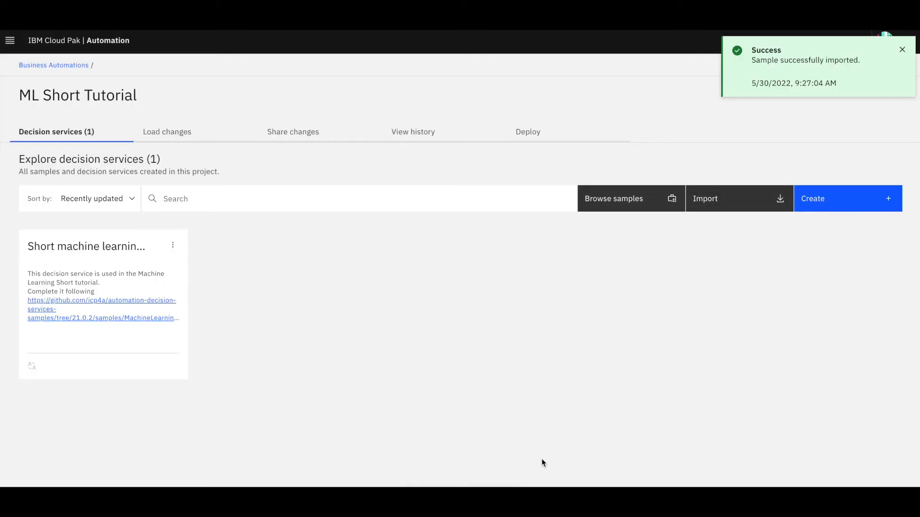
Step: Open the loan risk score predictive model in the imported short machine learning loan approval decision service
click(101, 248)
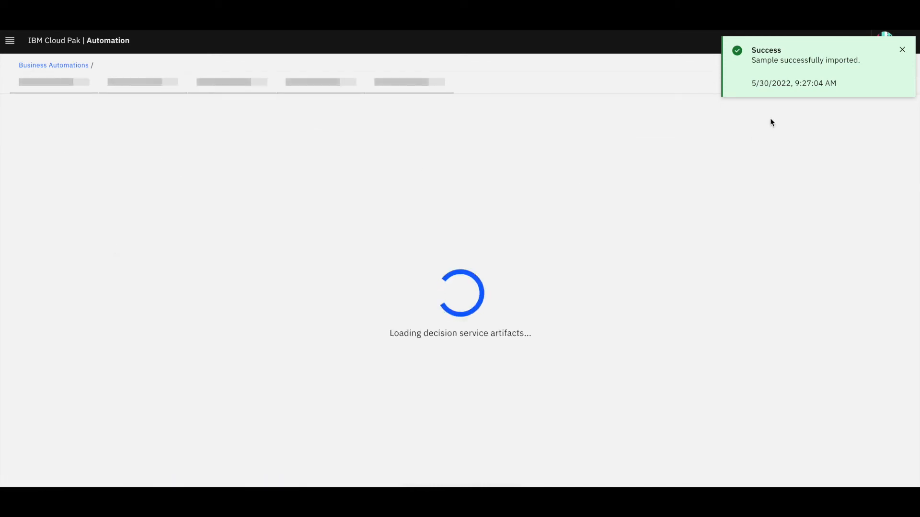
click(902, 49)
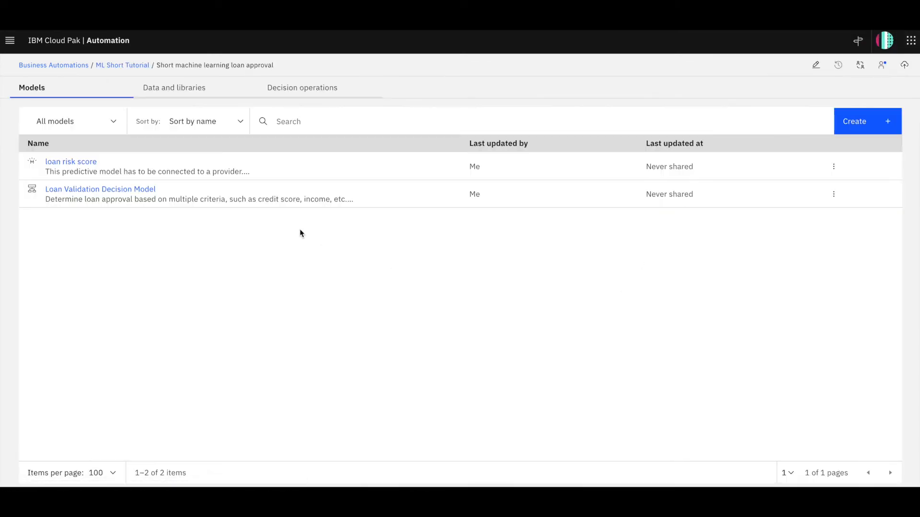
click(73, 162)
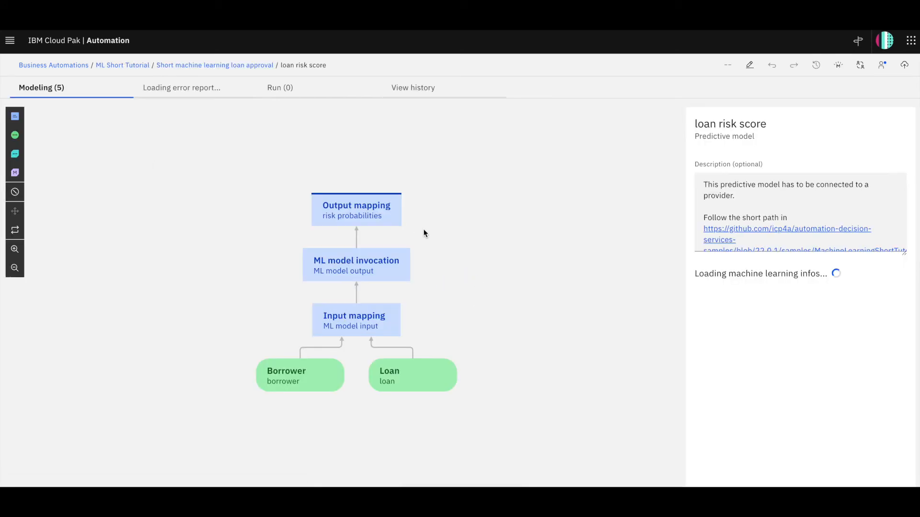
Step: Configure the loan risk score as a remote machine learning model and start a new Watson ML provider named wml-short
click(750, 311)
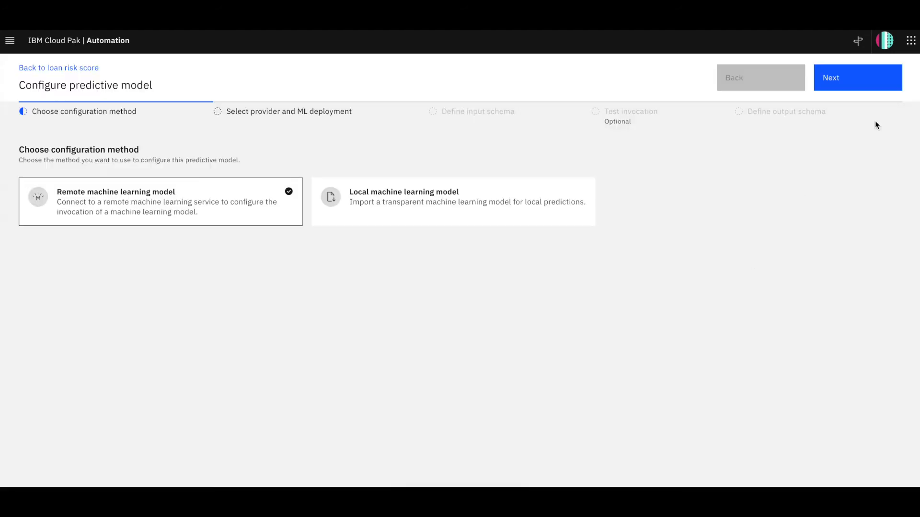
click(874, 82)
click(234, 210)
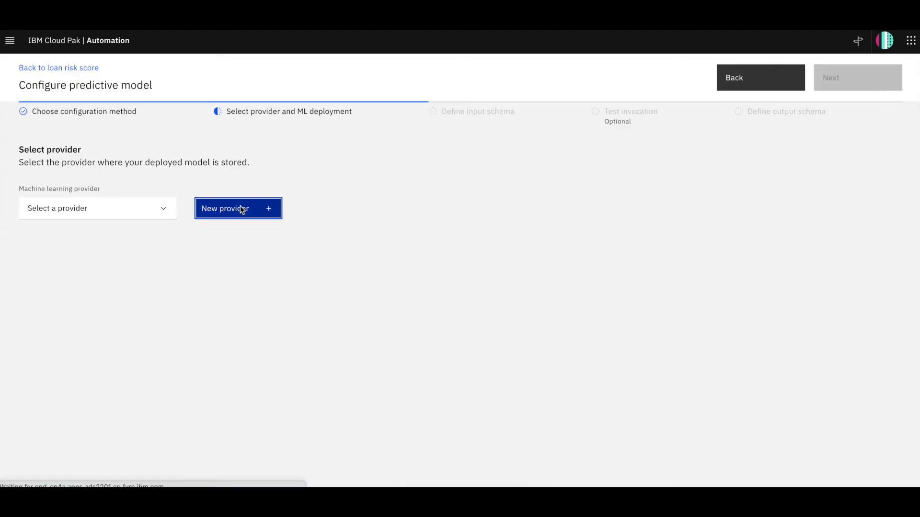
click(852, 168)
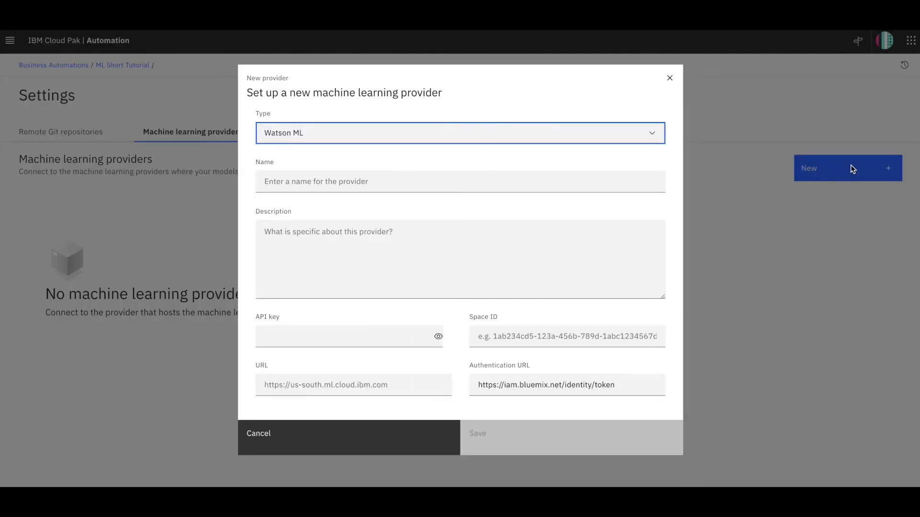
click(338, 182)
text(wml-short)
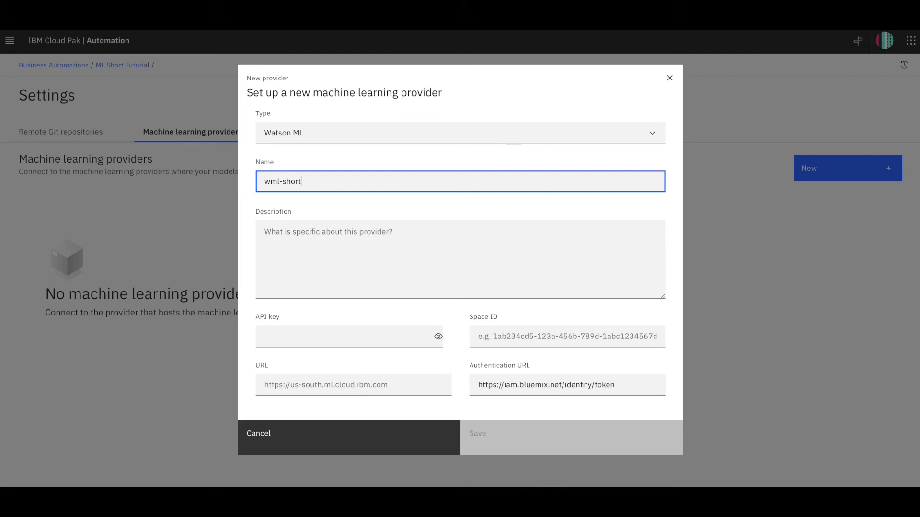
click(303, 334)
key(ctrl+v)
click(502, 335)
key(ctrl+v)
key(Tab)
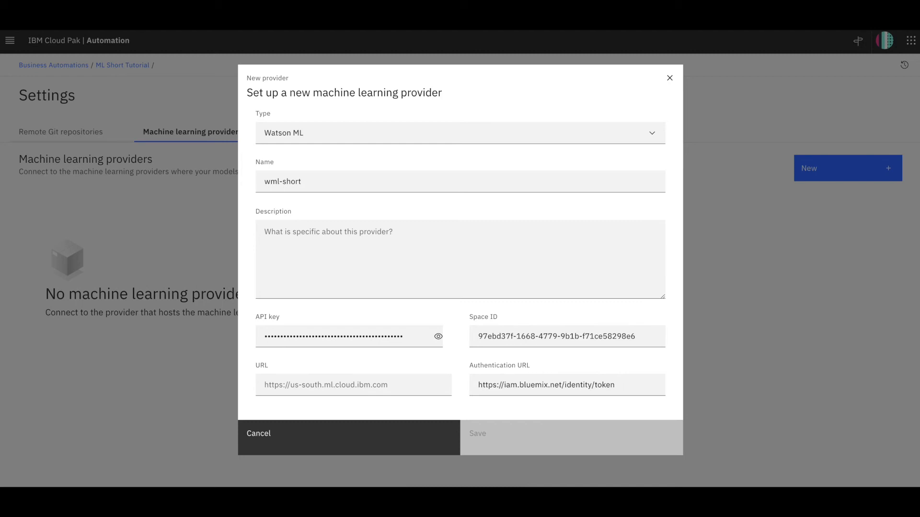
click(269, 386)
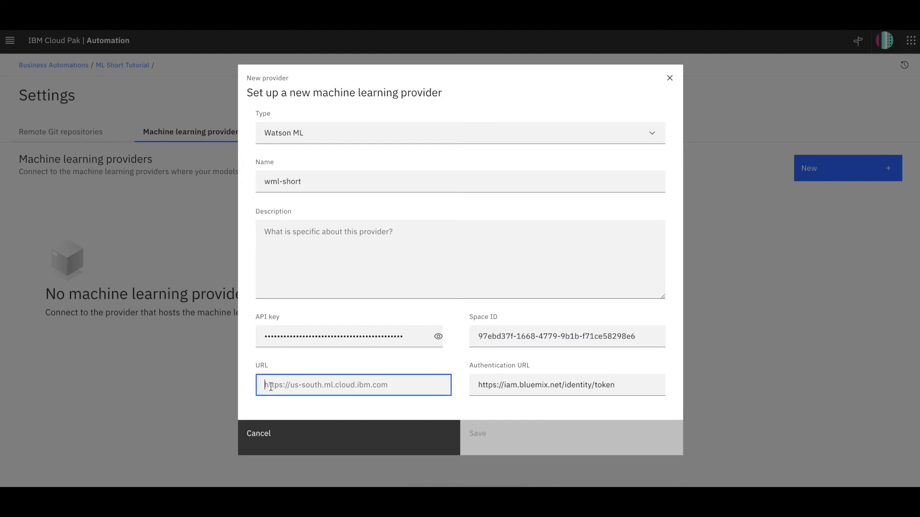
key(ctrl+v)
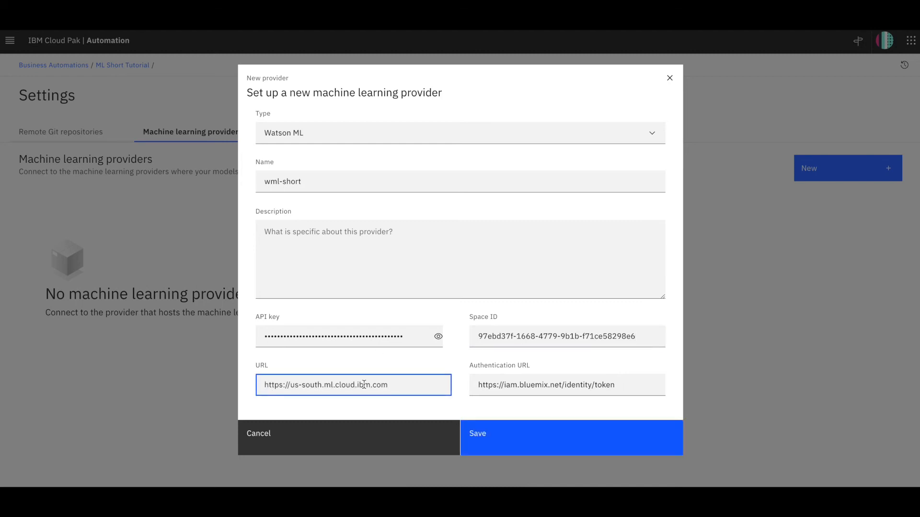
Step: Test the connection of the wml-short provider and save it
scroll(365, 384, down, 1)
click(308, 394)
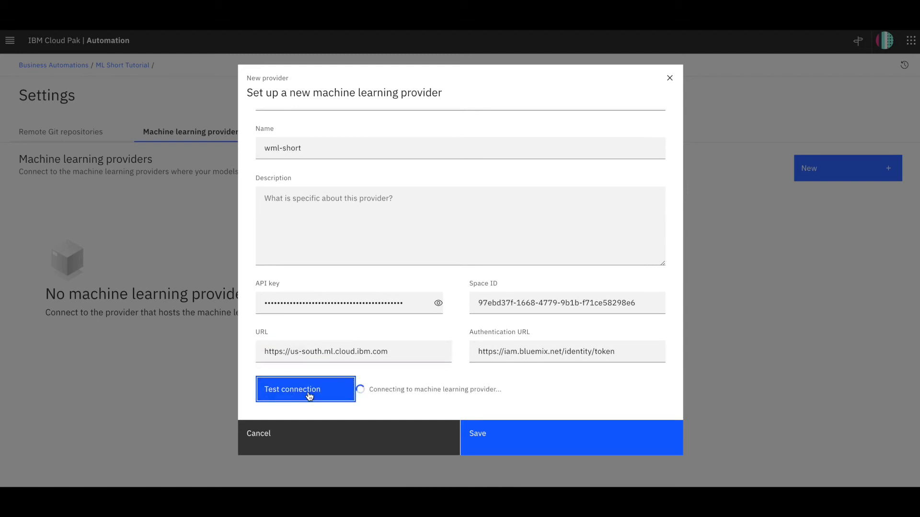
click(547, 431)
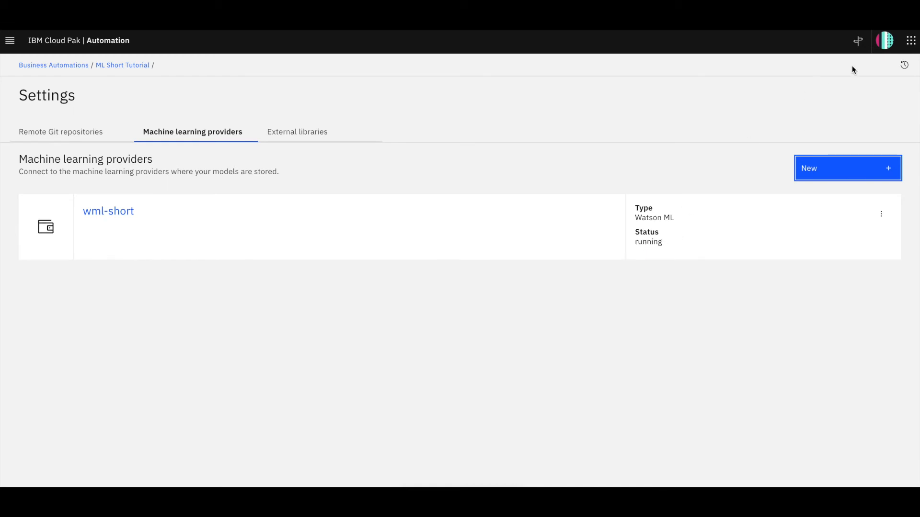
Step: Return to the predictive model configuration with the remote method and select wml-short as the machine learning provider
click(903, 67)
click(826, 86)
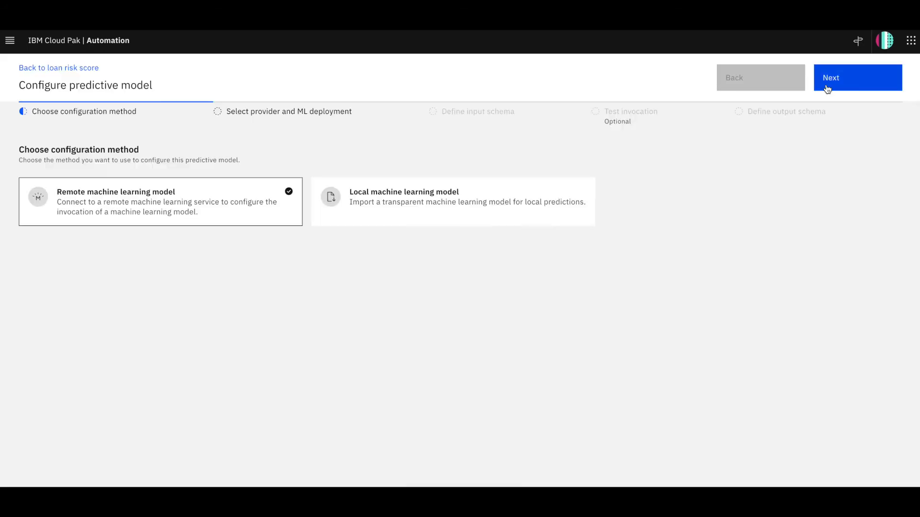
click(856, 82)
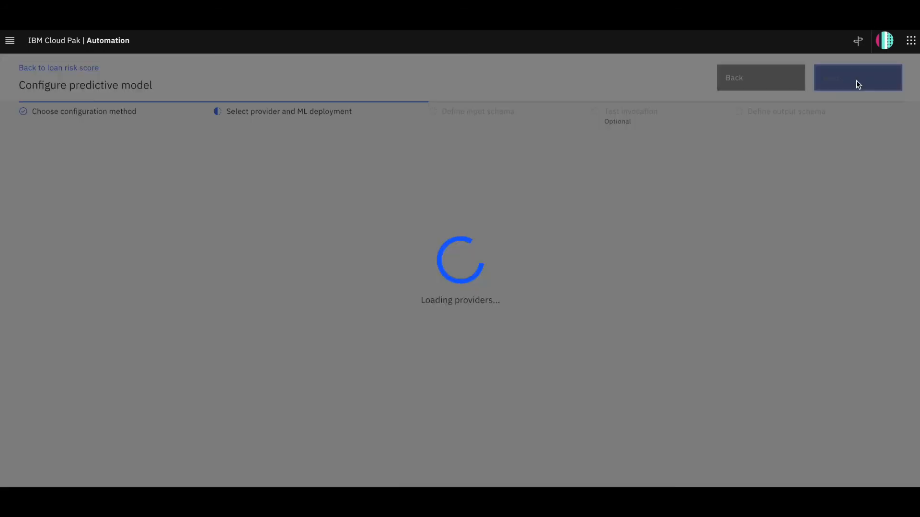
click(160, 214)
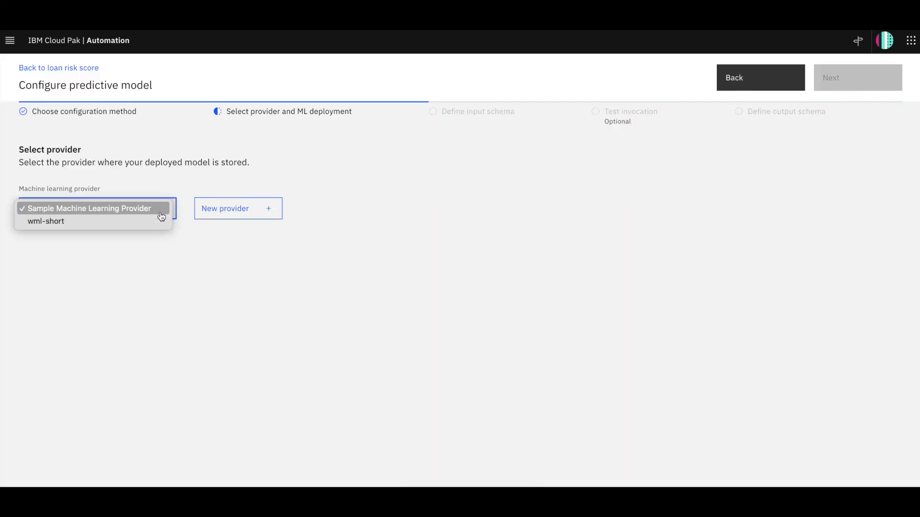
click(122, 225)
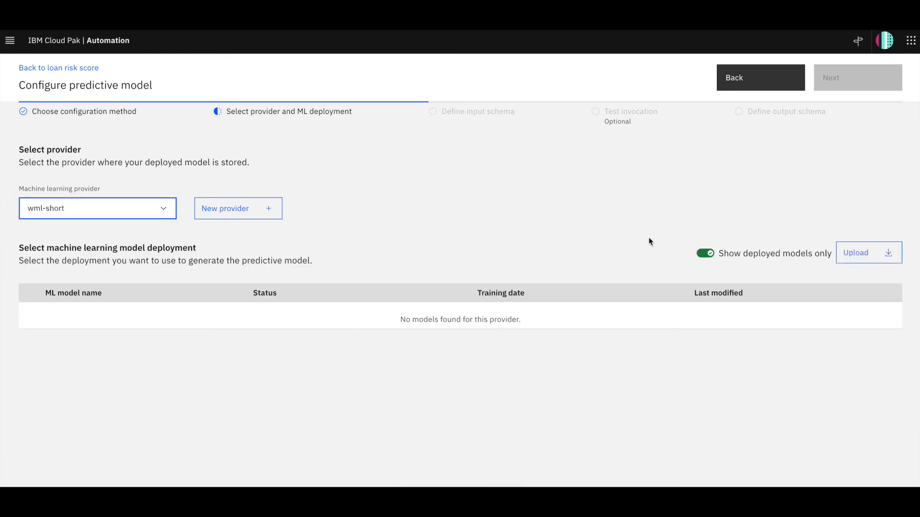
Step: Upload the model file ML-Sample-SGDClassifier-StandardScaler-pmml.xml to the wml-short provider
click(864, 251)
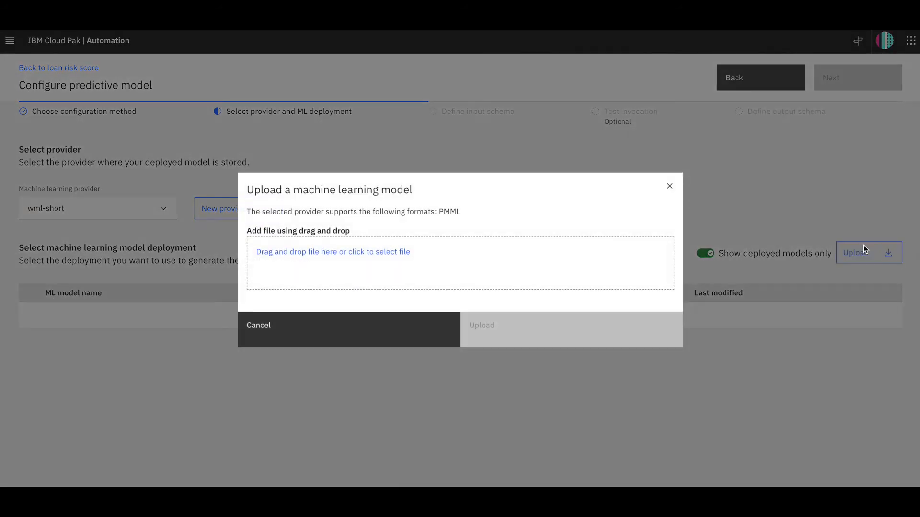
click(340, 258)
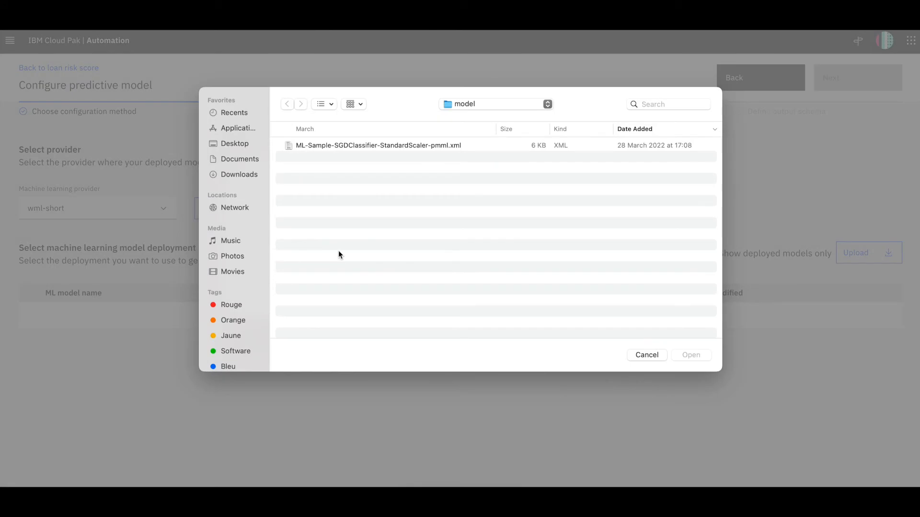
click(376, 144)
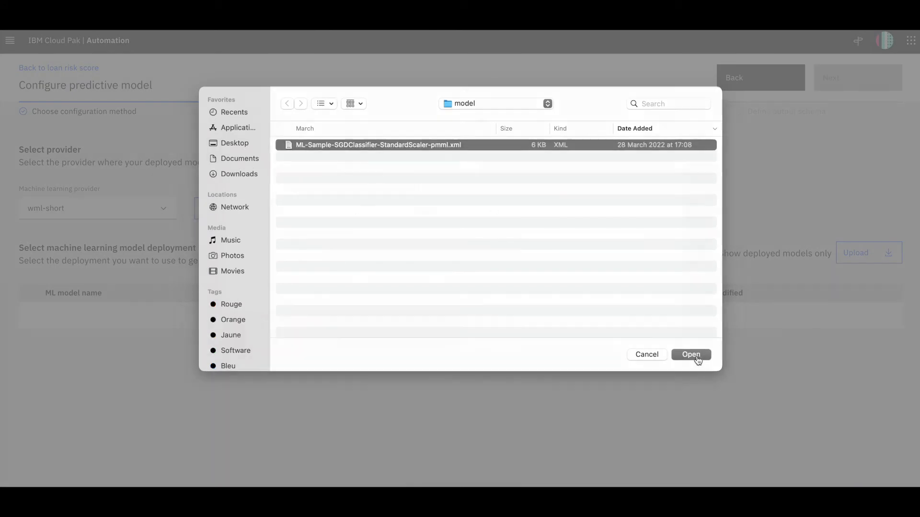
click(694, 356)
click(595, 351)
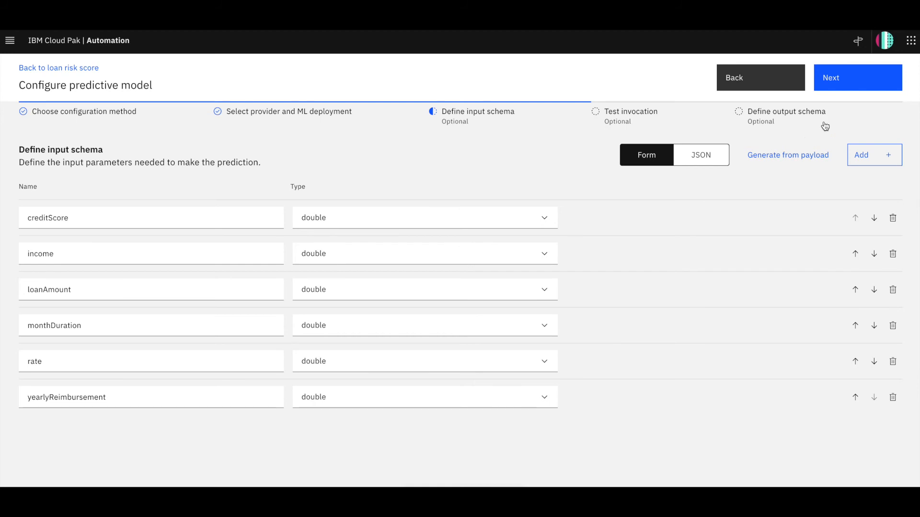
Step: Accept the predictive model's input schema and run the test invocation with the input fields left empty
click(845, 86)
click(865, 160)
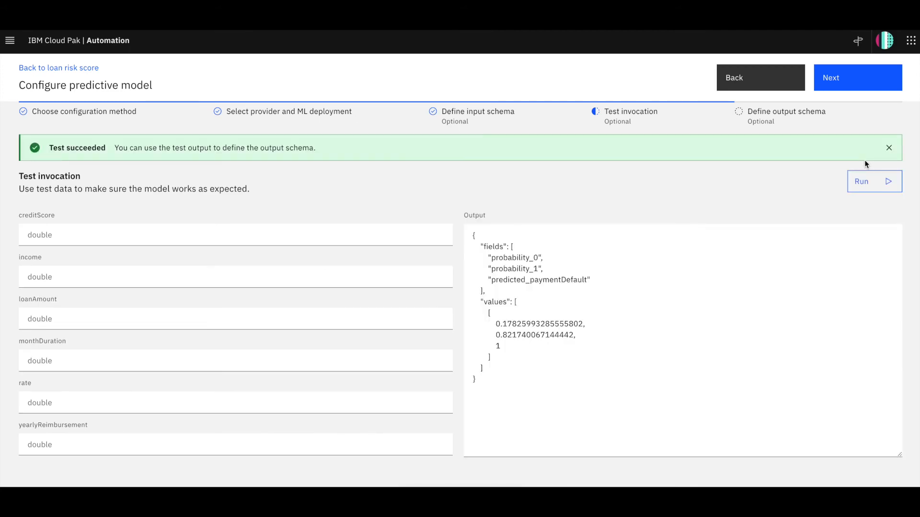
click(853, 83)
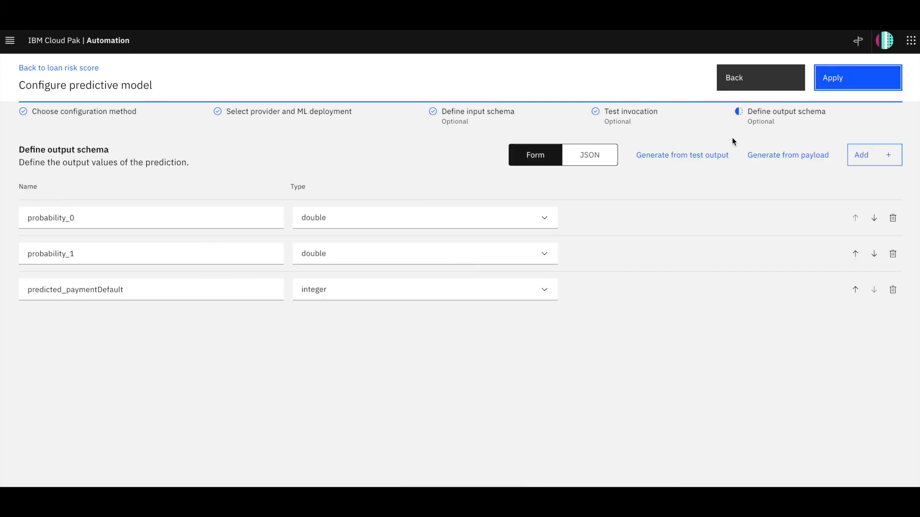
Step: Generate the output schema from the test output and apply the predictive model configuration
click(693, 153)
click(585, 390)
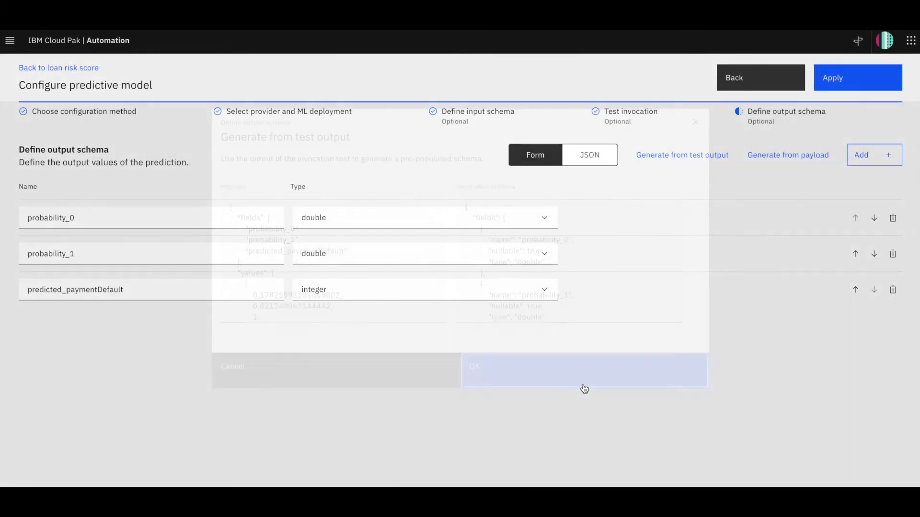
click(852, 85)
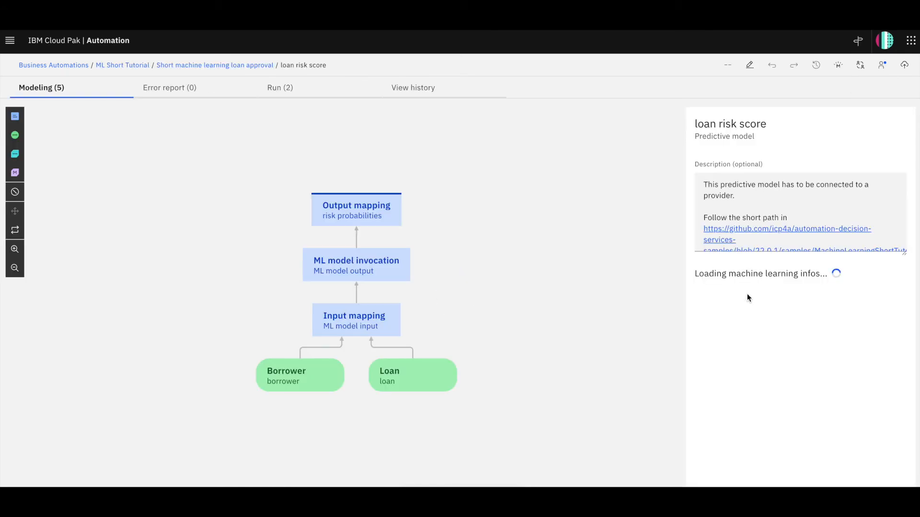
Step: Run the loan risk score model with the good score test data set and with the bad score one
click(284, 93)
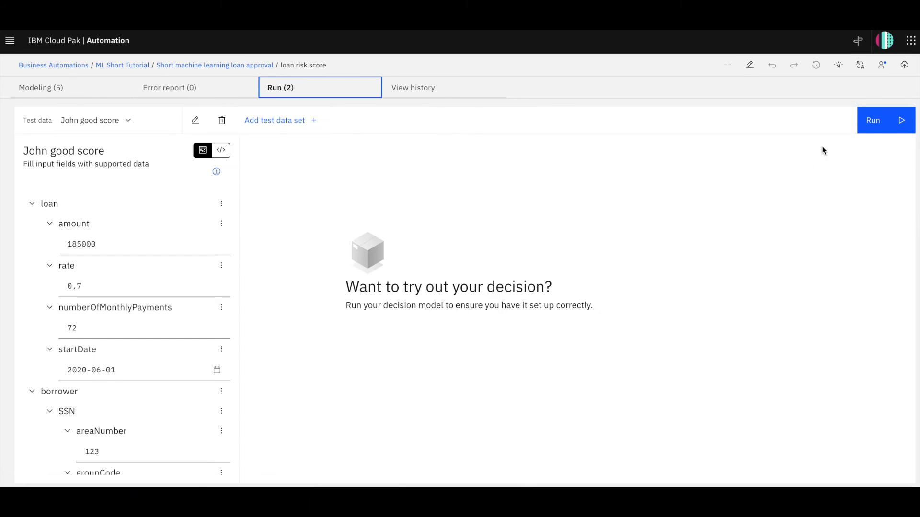
click(877, 123)
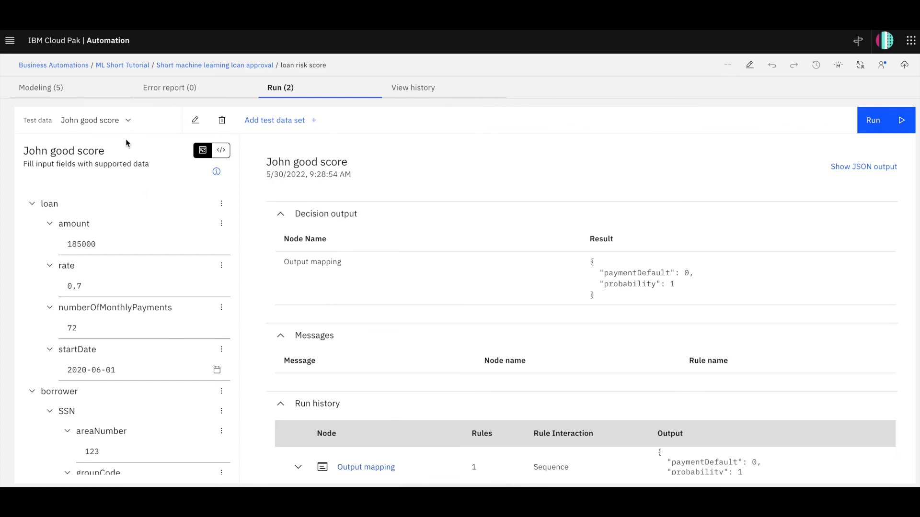
click(123, 121)
click(105, 133)
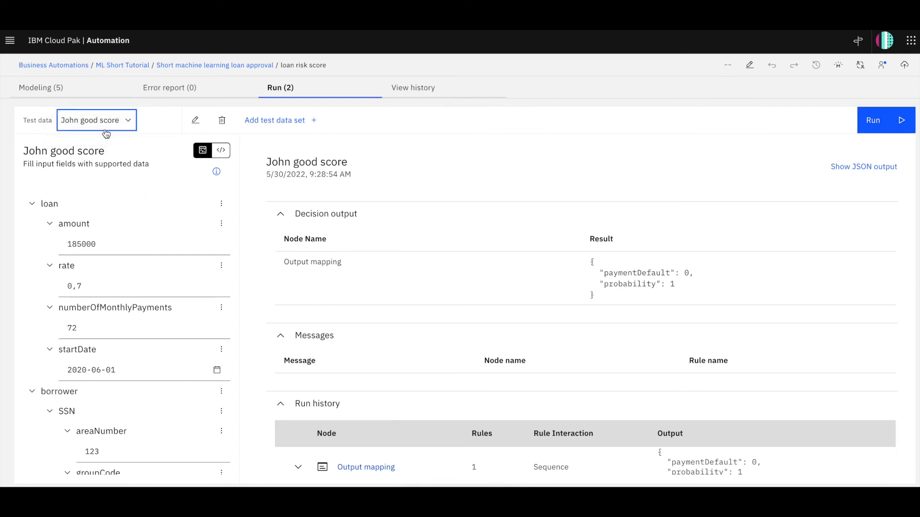
click(898, 121)
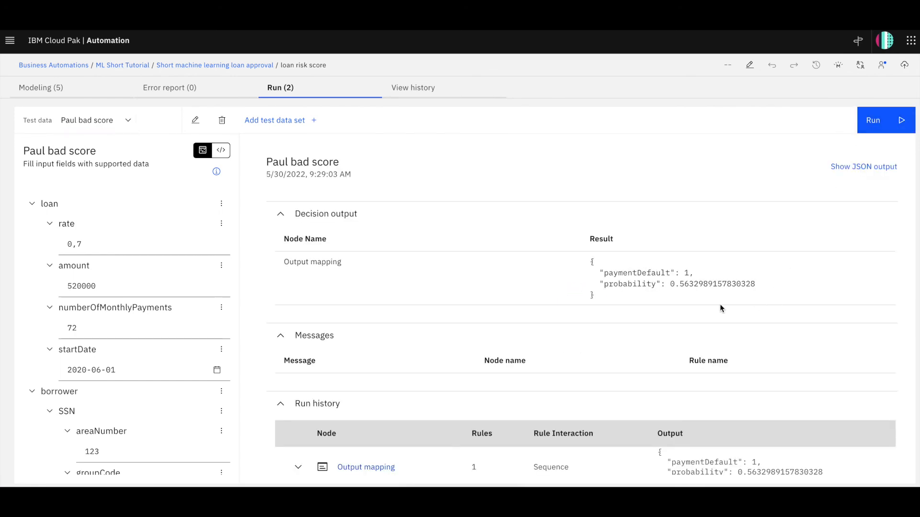
Step: Open the Loan Validation Decision Model, run it with the good score test data and review the run history
click(201, 65)
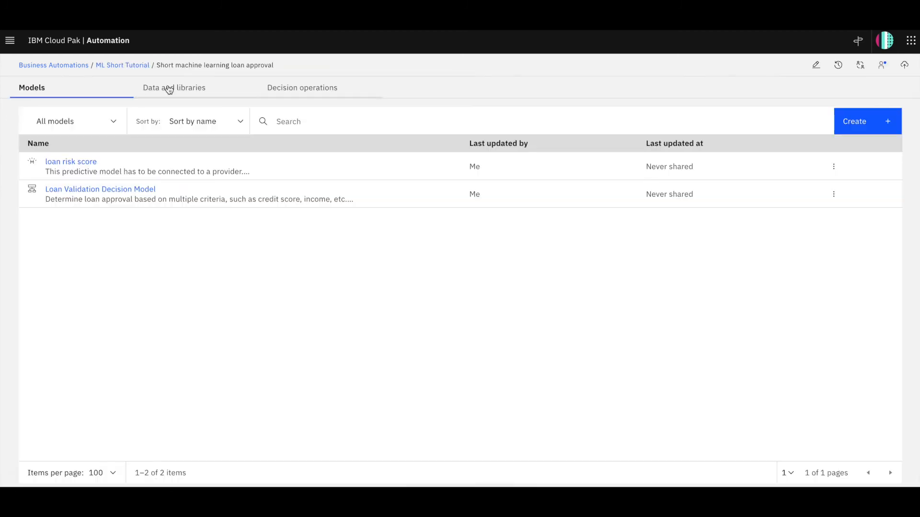
click(88, 190)
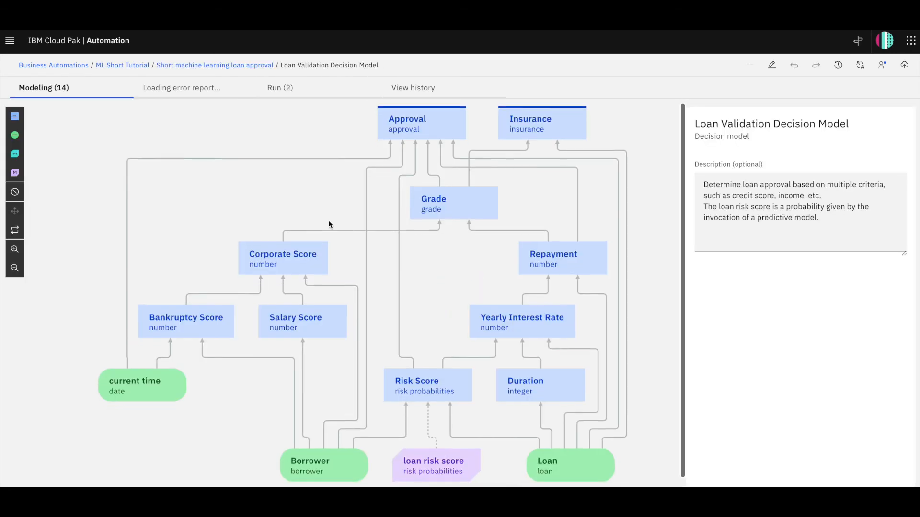
click(327, 163)
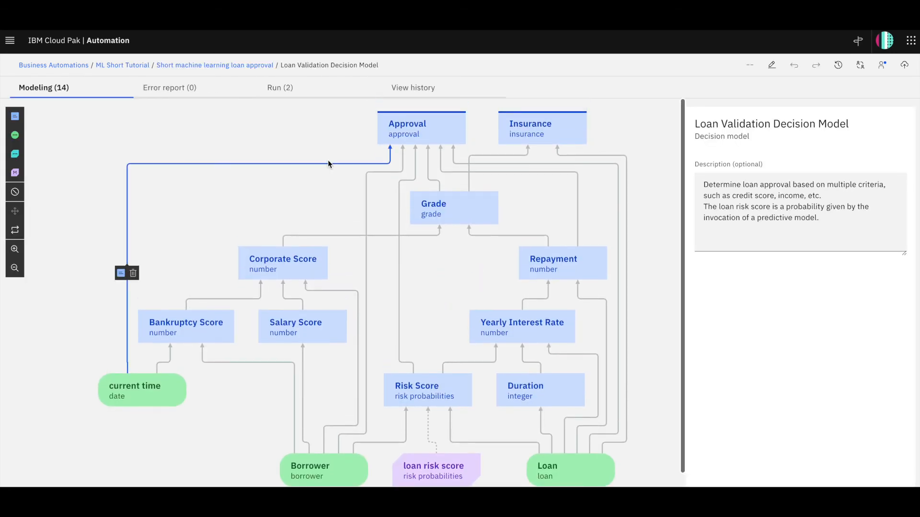
click(283, 88)
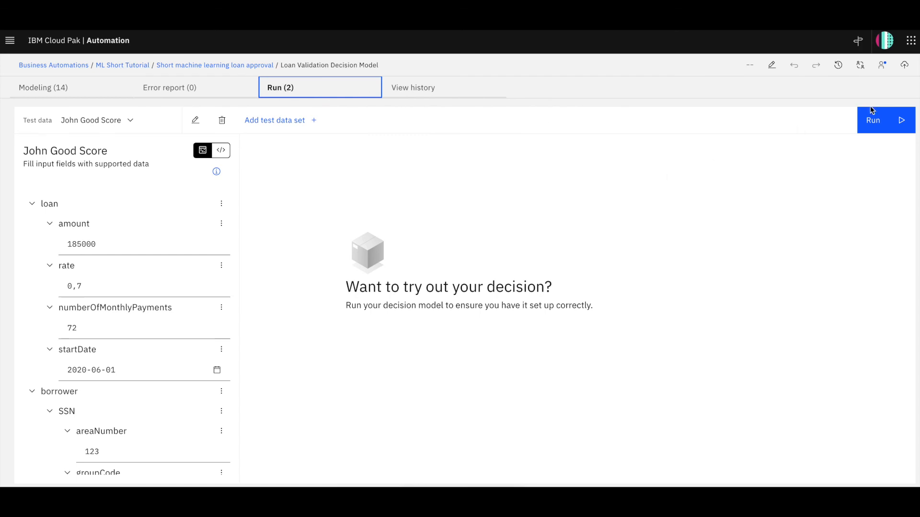
click(891, 119)
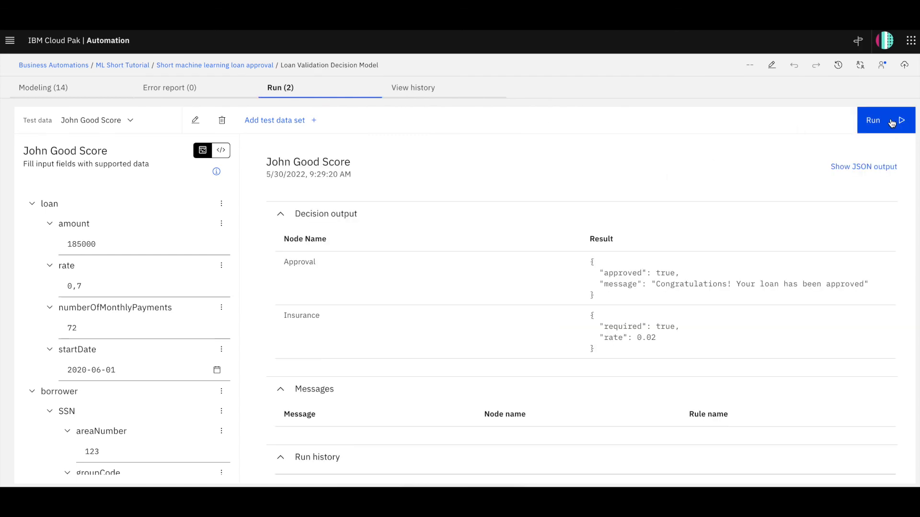
scroll(717, 289, down, 6)
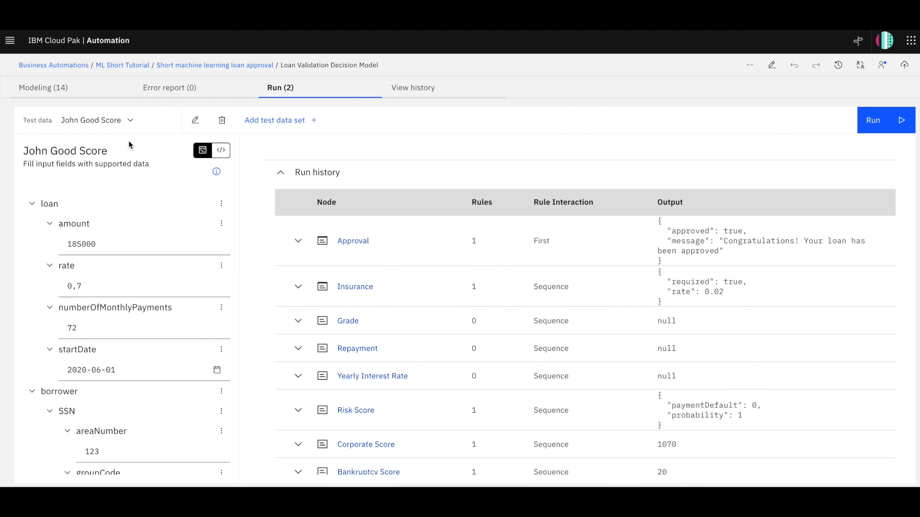
Step: Run the Loan Validation Decision Model with the bad score test data and review the full approval message and run history
click(131, 121)
click(107, 134)
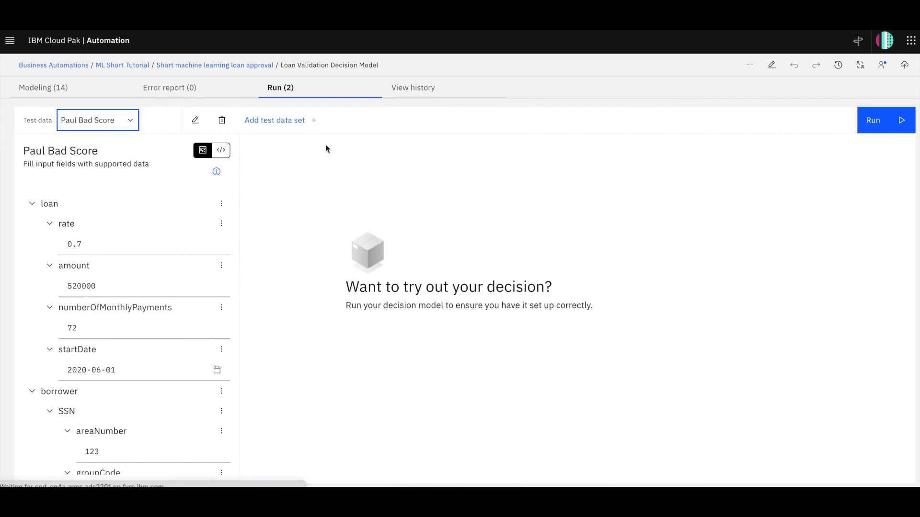
click(873, 126)
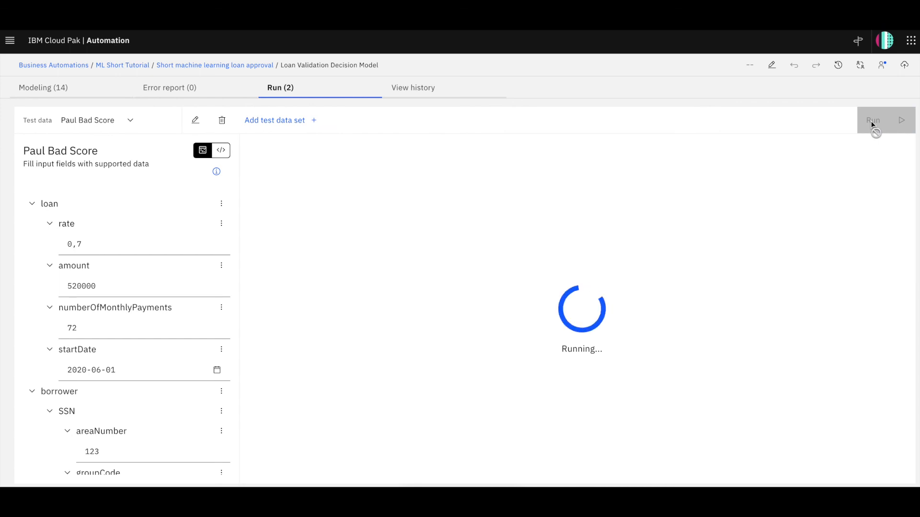
click(620, 298)
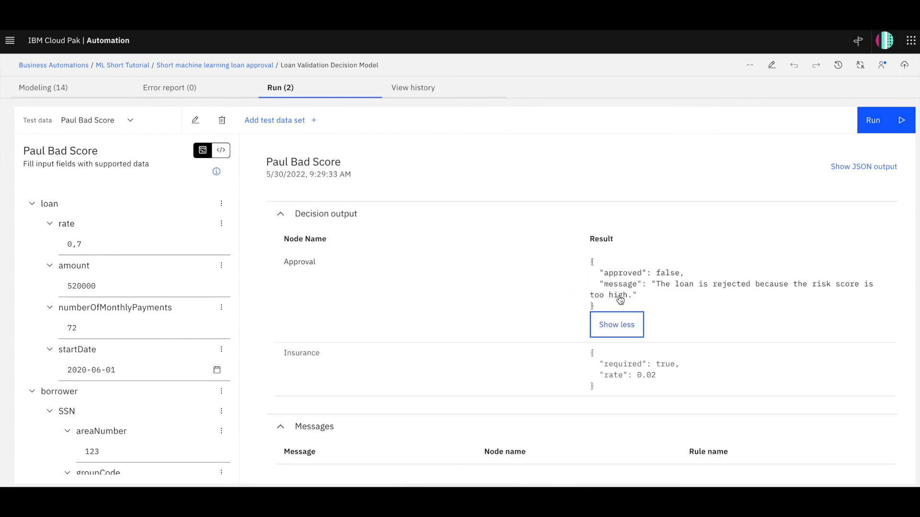
scroll(695, 297, down, 6)
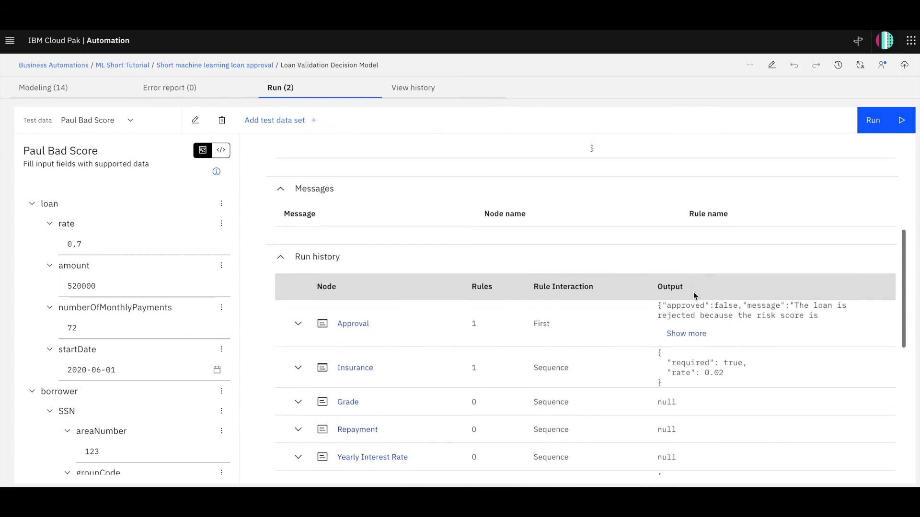